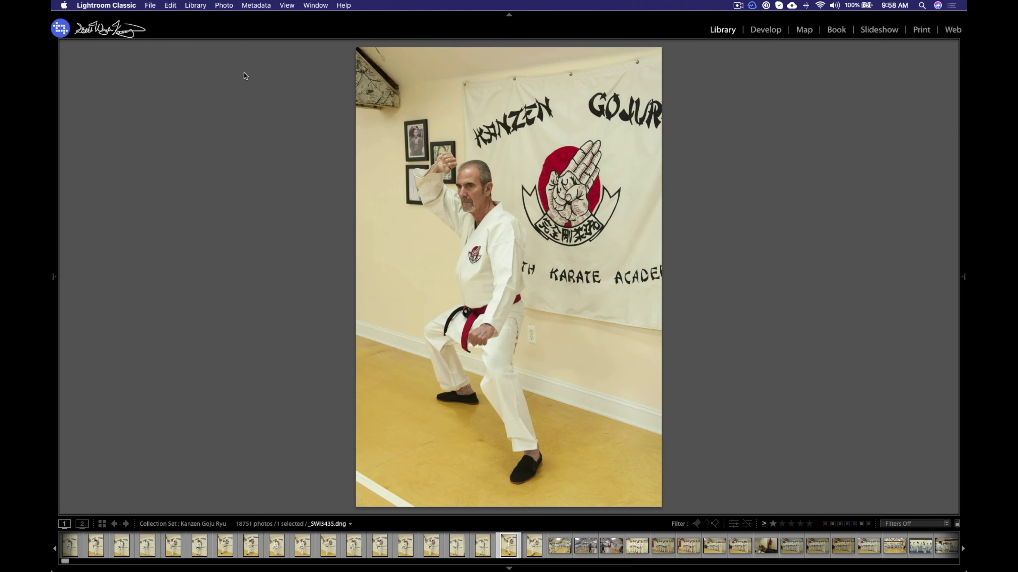
- Set up an Excire Search for People from the selected photo, filtered to Eyes Open and One Face
{"action": "left_click", "coordinate": [197, 6]}
{"action": "mouse_move", "coordinate": [241, 322]}
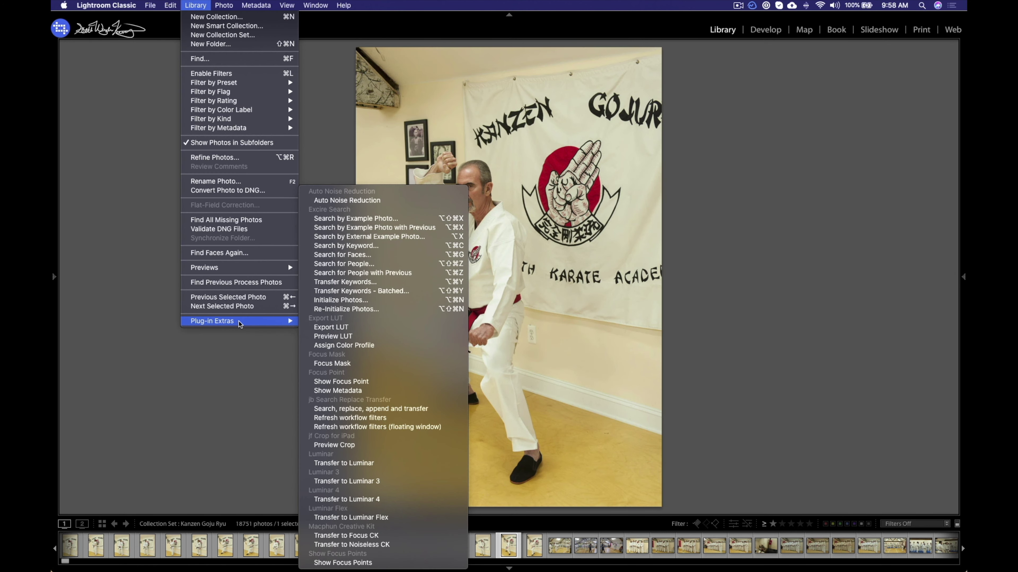
{"action": "left_click", "coordinate": [333, 264]}
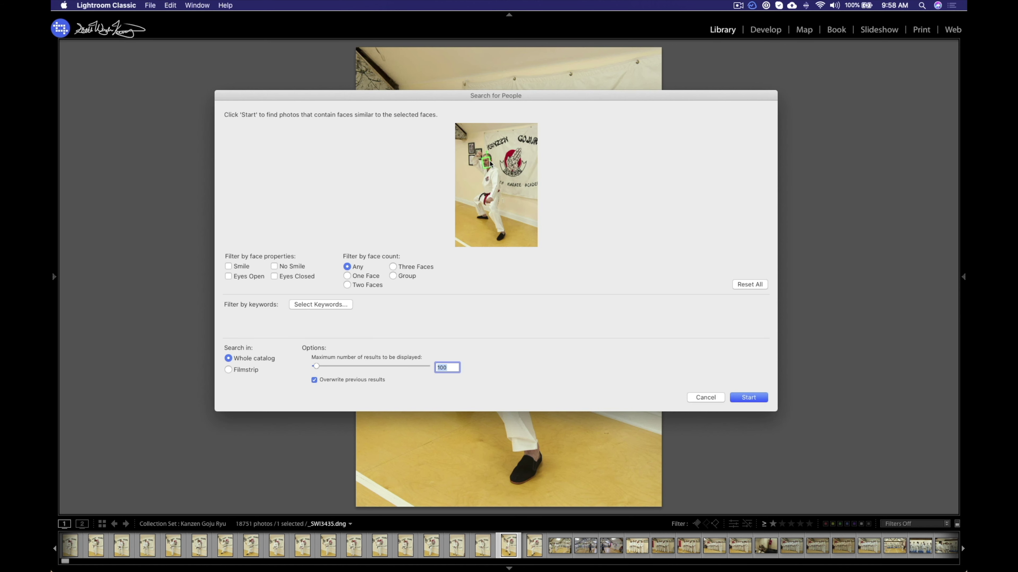
{"action": "left_click", "coordinate": [226, 241]}
{"action": "left_click", "coordinate": [276, 278]}
{"action": "left_click", "coordinate": [348, 277]}
- Skip the keyword filter, limit the people search to the filmstrip with at most 120 results, and start it
{"action": "left_click", "coordinate": [304, 308]}
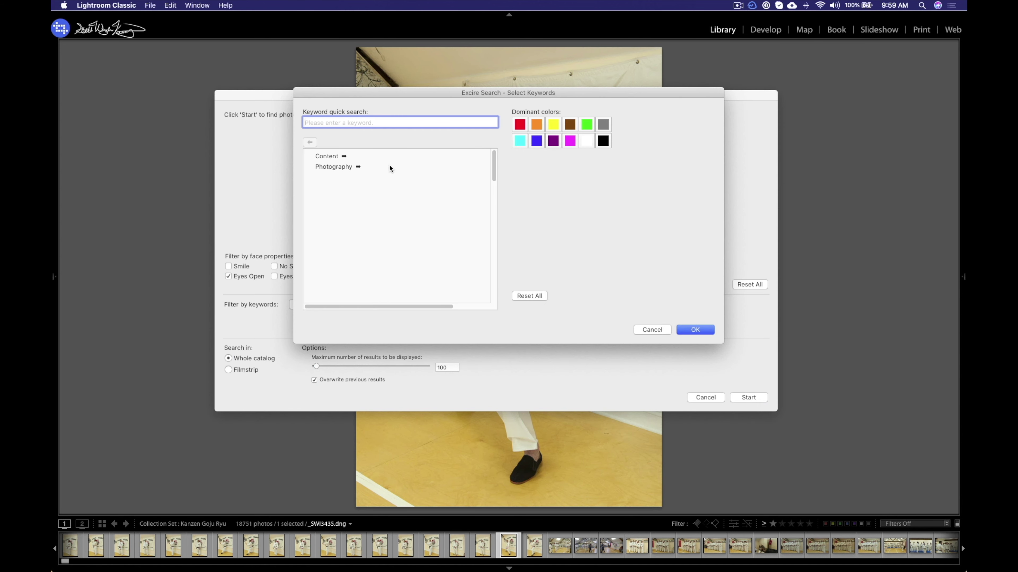
{"action": "left_click", "coordinate": [652, 332]}
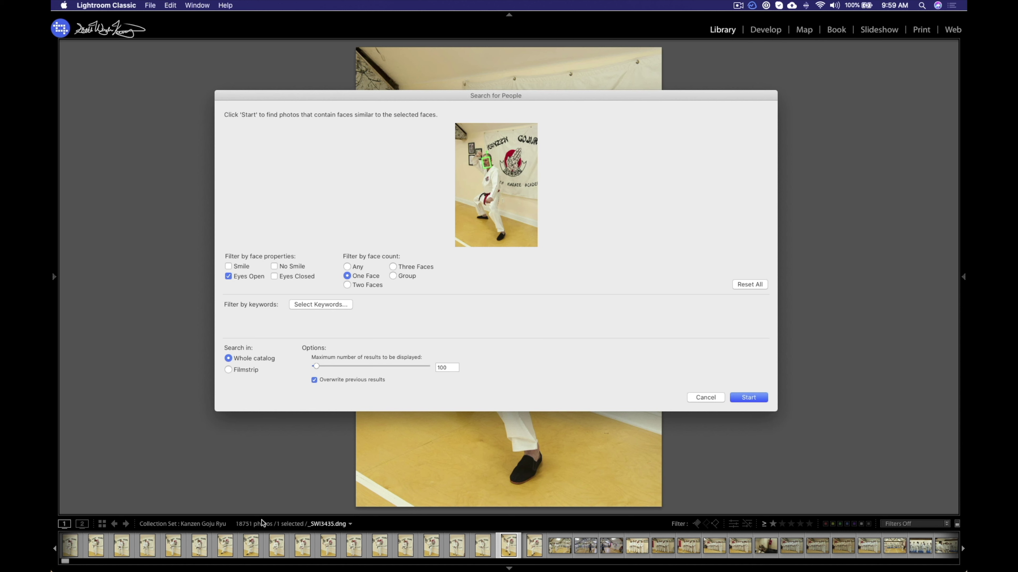
{"action": "left_click", "coordinate": [229, 370]}
{"action": "mouse_move", "coordinate": [316, 366]}
{"action": "left_mouse_down"}
{"action": "mouse_move", "coordinate": [384, 370]}
{"action": "mouse_move", "coordinate": [330, 366]}
{"action": "left_mouse_up"}
{"action": "left_click", "coordinate": [741, 398]}
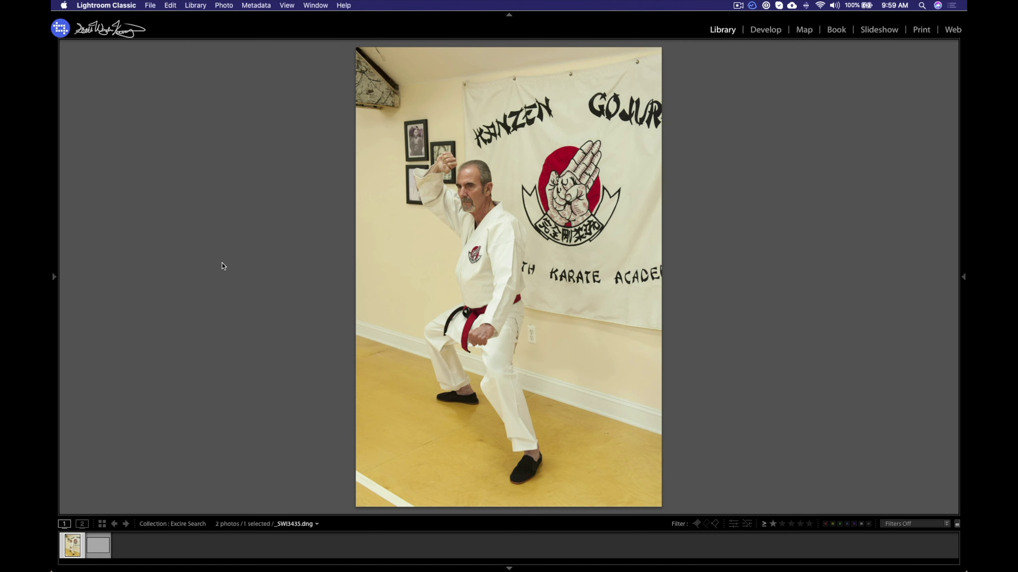
- Compare the photos found by the people search by switching back and forth between them
{"action": "left_click", "coordinate": [98, 547]}
{"action": "key", "text": "Left"}
{"action": "key", "text": "Right"}
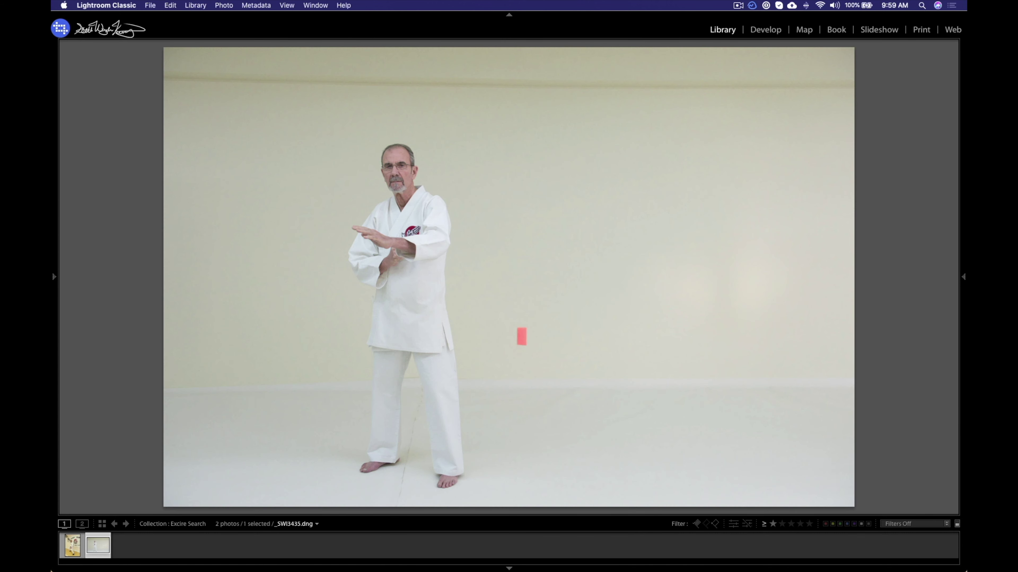
{"action": "key", "text": "Left"}
{"action": "key", "text": "Right"}
{"action": "key", "text": "Left"}
{"action": "key", "text": "Right"}
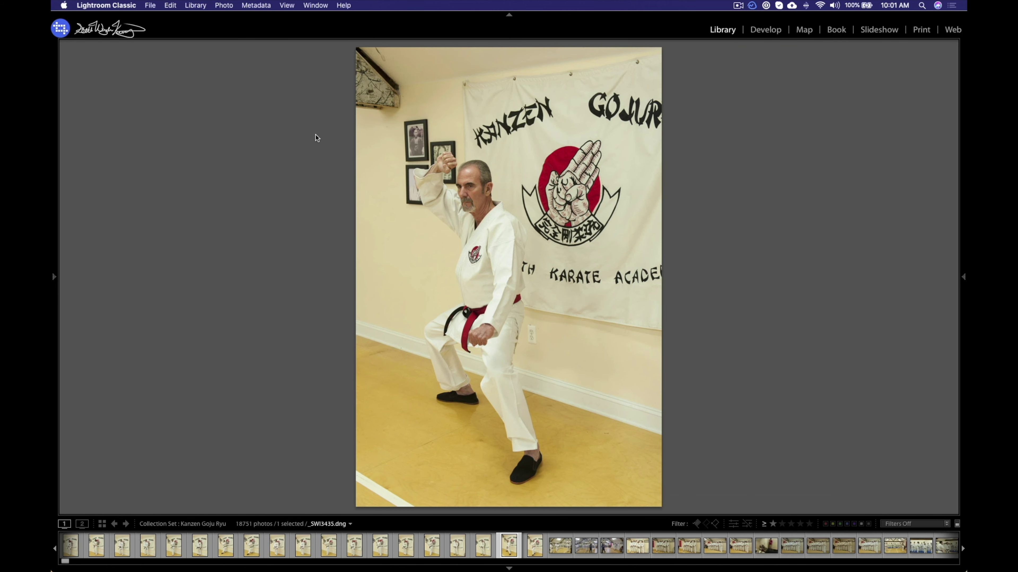
- Run Search for People again on the karate photo, searching the filmstrip with the face count set to Any
{"action": "left_click", "coordinate": [195, 6]}
{"action": "mouse_move", "coordinate": [218, 323]}
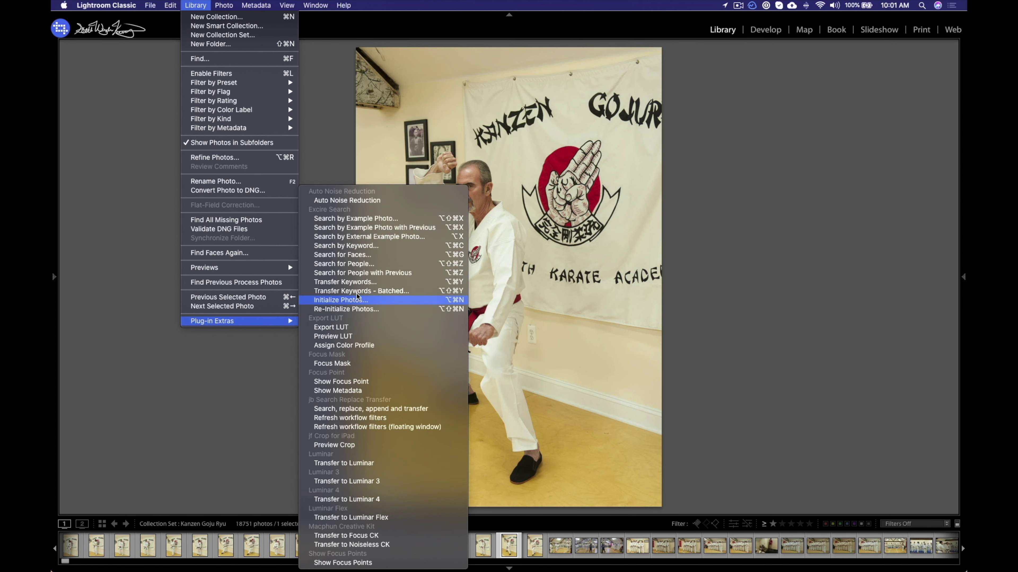
{"action": "left_click", "coordinate": [360, 264]}
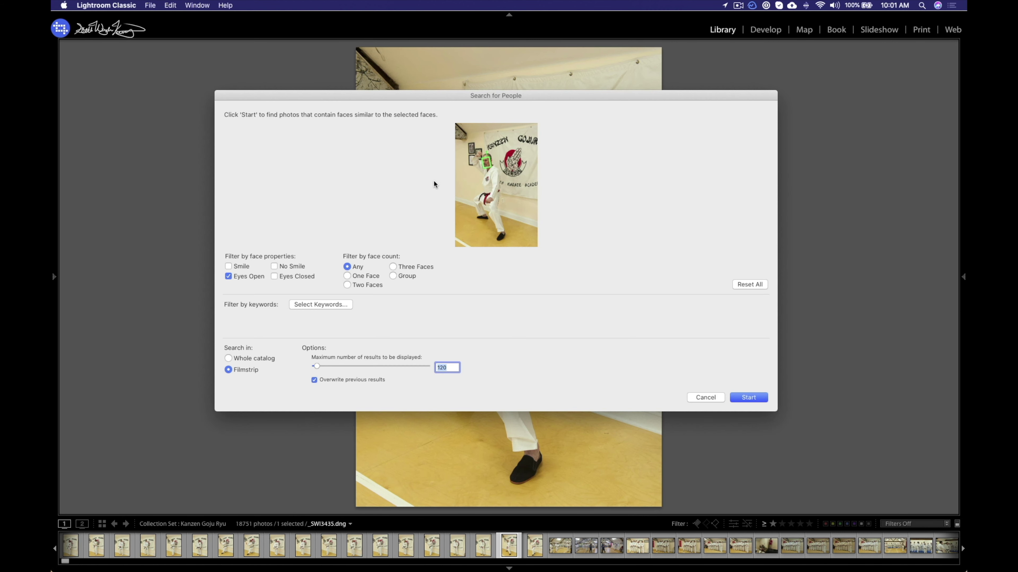
{"action": "left_click", "coordinate": [349, 267]}
{"action": "left_click", "coordinate": [253, 280]}
{"action": "left_click", "coordinate": [251, 280]}
{"action": "left_click", "coordinate": [744, 397]}
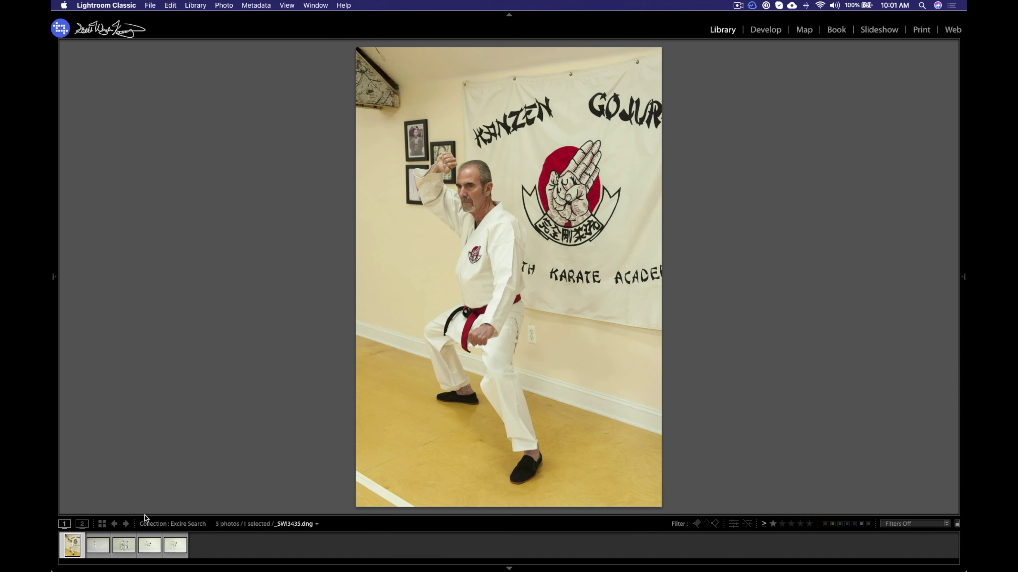
- Look through the new search results one by one, from the third photo to the last
{"action": "left_click", "coordinate": [133, 544]}
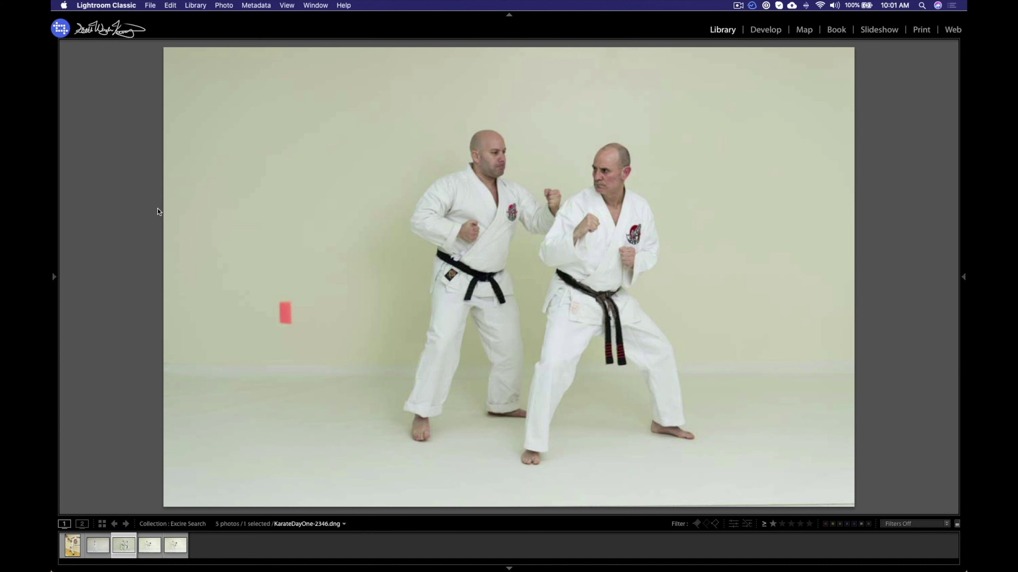
{"action": "key", "text": "Right"}
{"action": "key", "text": "Left"}
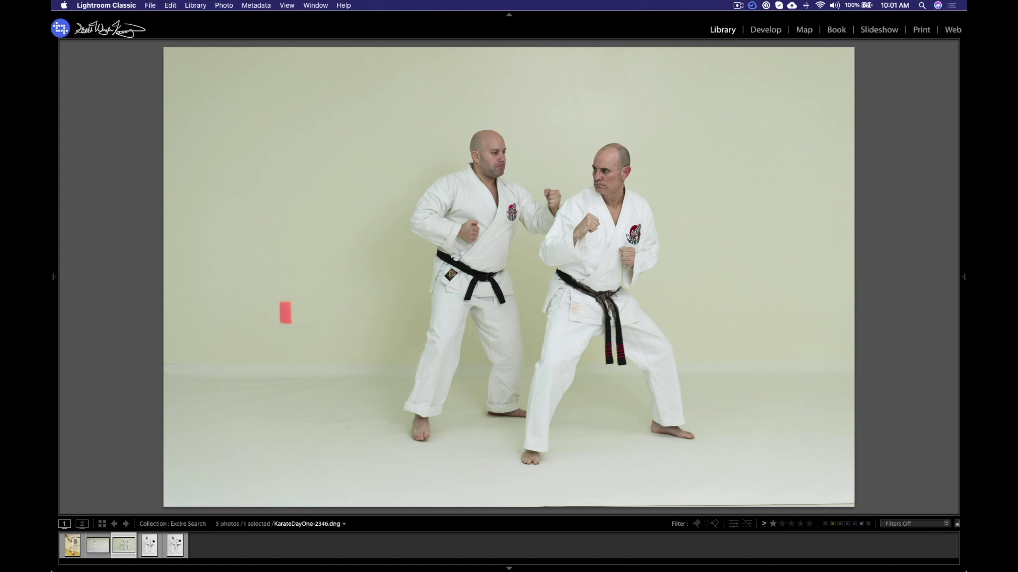
{"action": "key", "text": "Right"}
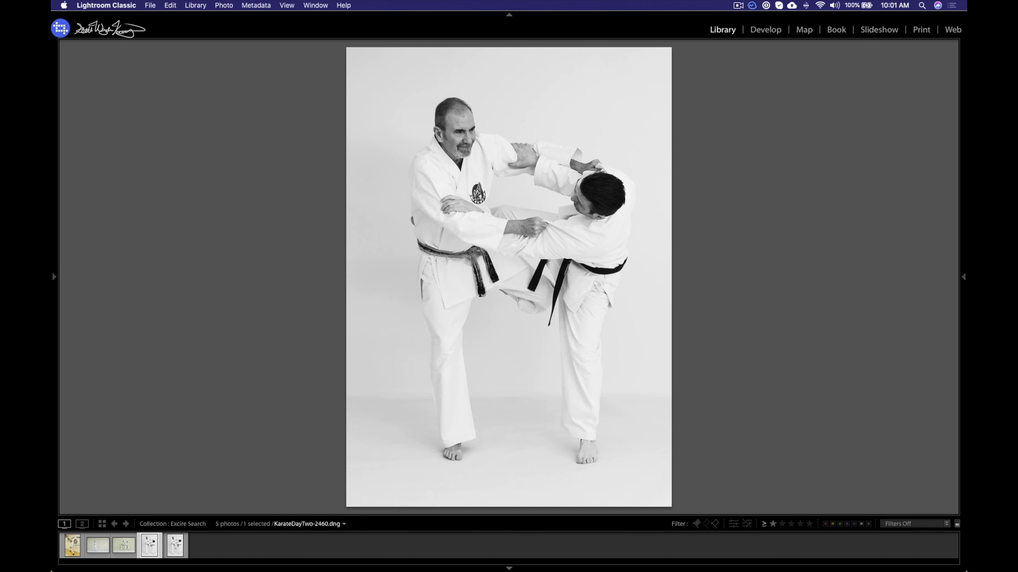
{"action": "key", "text": "Right"}
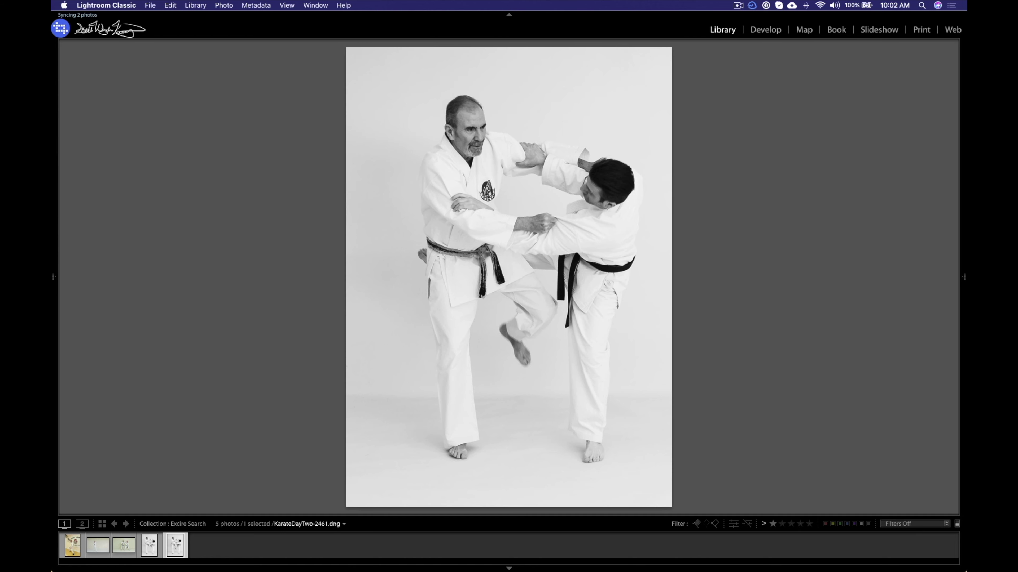
- View the search results as a grid and reopen the first photo in Loupe view
{"action": "key", "text": "g"}
{"action": "key", "text": "Left"}
{"action": "key", "text": "Left"}
{"action": "key", "text": "Left"}
{"action": "key", "text": "Left"}
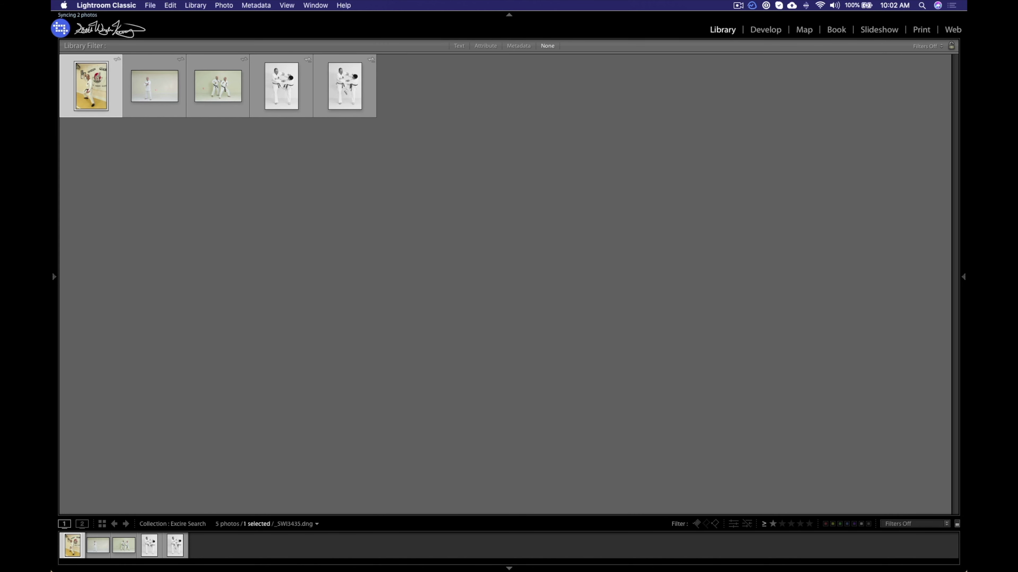
{"action": "key", "text": "e"}
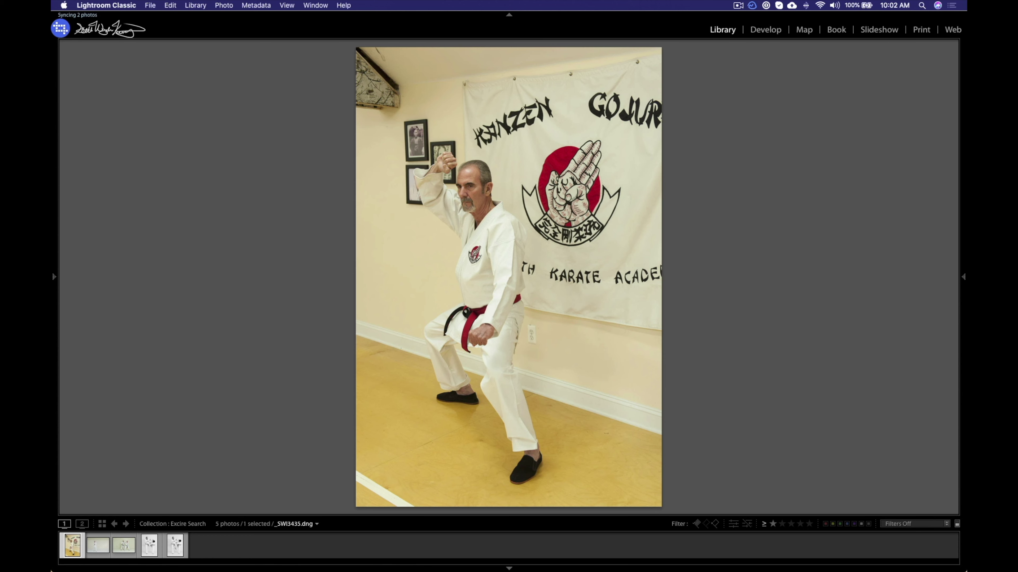
- Show the Keywording information for the first photo and highlight its keyword tags for review
{"action": "key", "text": "Tab"}
{"action": "key", "text": "F7"}
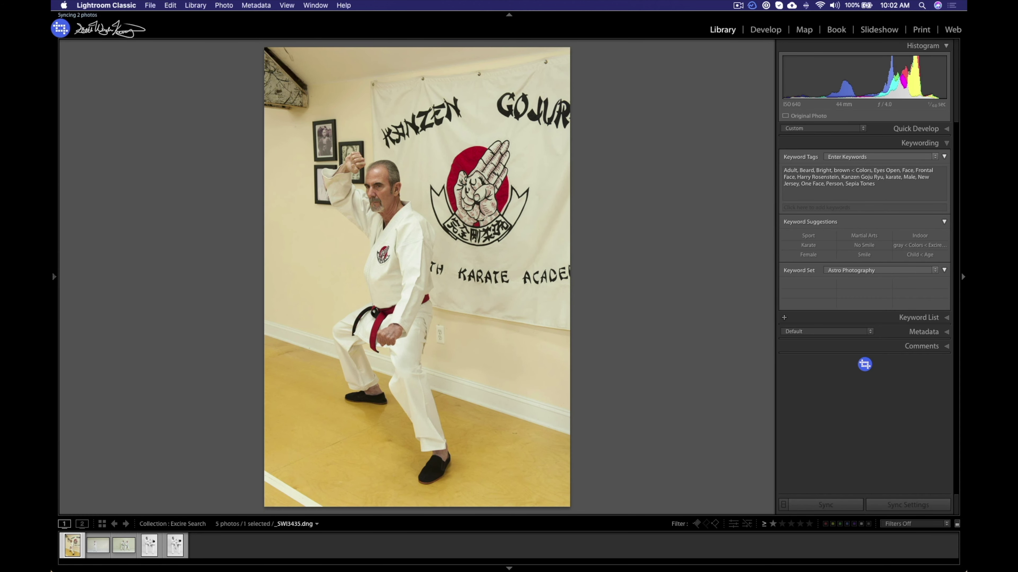
{"action": "left_click", "coordinate": [875, 184]}
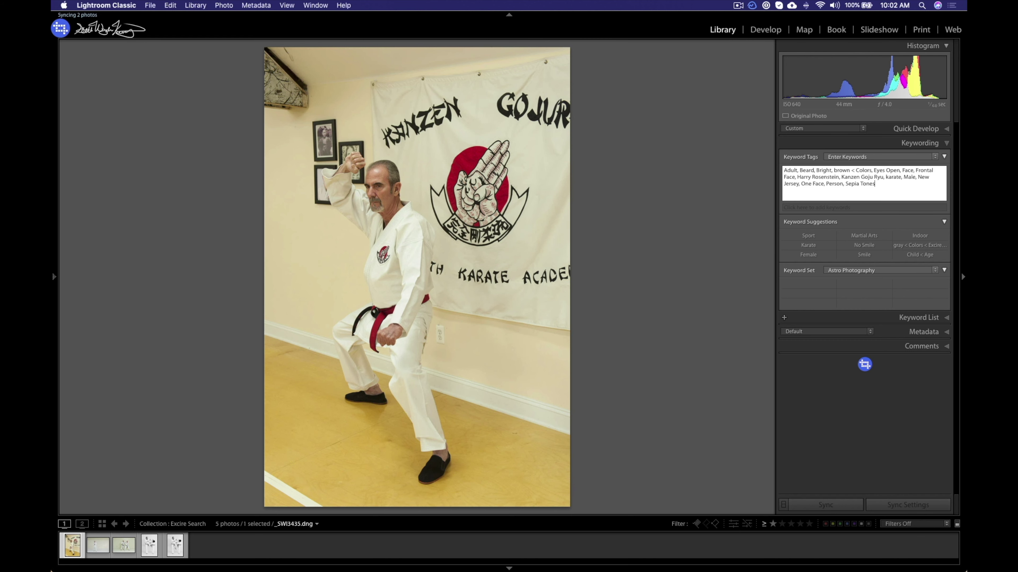
{"action": "left_click_drag", "start_coordinate": [874, 183], "coordinate": [782, 170]}
{"action": "left_click", "coordinate": [874, 184]}
{"action": "mouse_move", "coordinate": [856, 170]}
{"action": "left_mouse_down"}
{"action": "mouse_move", "coordinate": [918, 170]}
{"action": "mouse_move", "coordinate": [797, 177]}
{"action": "mouse_move", "coordinate": [854, 170]}
{"action": "left_mouse_up"}
{"action": "left_click", "coordinate": [805, 183]}
{"action": "left_click_drag", "start_coordinate": [783, 184], "coordinate": [875, 184]}
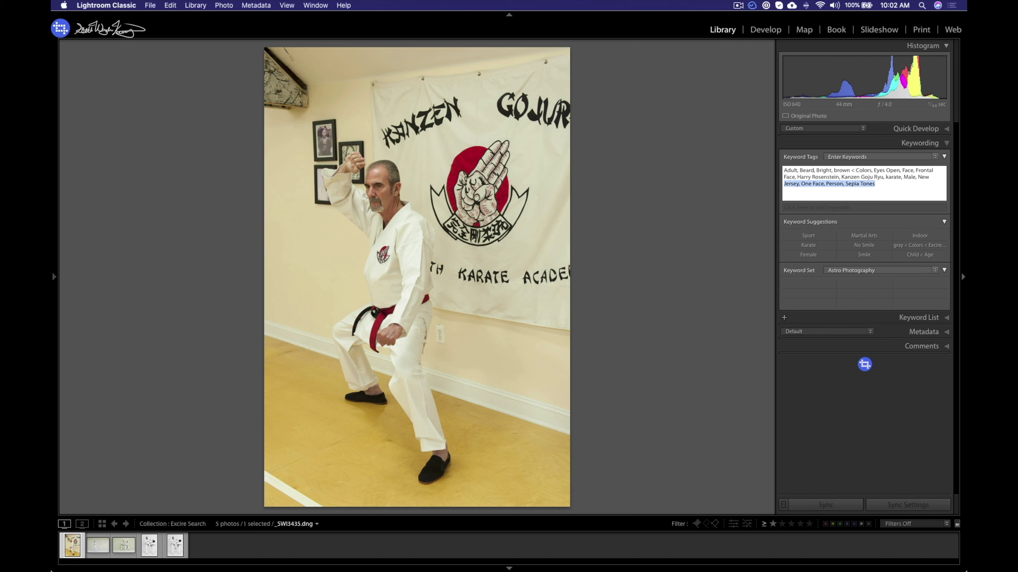
- Examine individual keyword tags such as One Face and Person, and leave the keyword text unedited
{"action": "left_click_drag", "start_coordinate": [799, 183], "coordinate": [845, 183]}
{"action": "key", "text": "Tab"}
{"action": "key", "text": "Tab"}
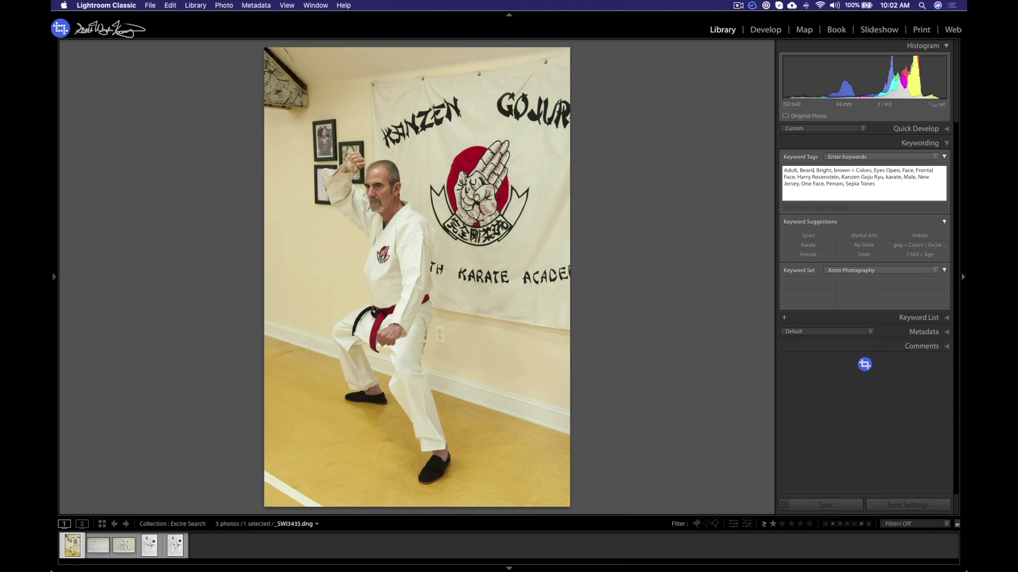
{"action": "key", "text": "shift+Right"}
{"action": "key", "text": "shift+Right"}
{"action": "key", "text": "shift+Right"}
{"action": "key", "text": "shift+Right"}
{"action": "key", "text": "shift+Right"}
{"action": "key", "text": "shift+Right"}
{"action": "key", "text": "shift+Right"}
{"action": "key", "text": "shift+Right"}
{"action": "key", "text": "shift+Right"}
{"action": "key", "text": "shift+Right"}
{"action": "key", "text": "shift+Right"}
{"action": "key", "text": "shift+Right"}
{"action": "key", "text": "shift+Right"}
{"action": "key", "text": "shift+Right"}
{"action": "key", "text": "shift+Right"}
{"action": "key", "text": "Tab"}
{"action": "key", "text": "Tab"}
{"action": "key", "text": "Tab"}
{"action": "left_click", "coordinate": [875, 184]}
{"action": "mouse_move", "coordinate": [797, 176]}
{"action": "left_mouse_down"}
{"action": "mouse_move", "coordinate": [839, 177]}
{"action": "mouse_move", "coordinate": [784, 184]}
{"action": "mouse_move", "coordinate": [810, 190]}
{"action": "left_mouse_up"}
{"action": "key", "text": "Return"}
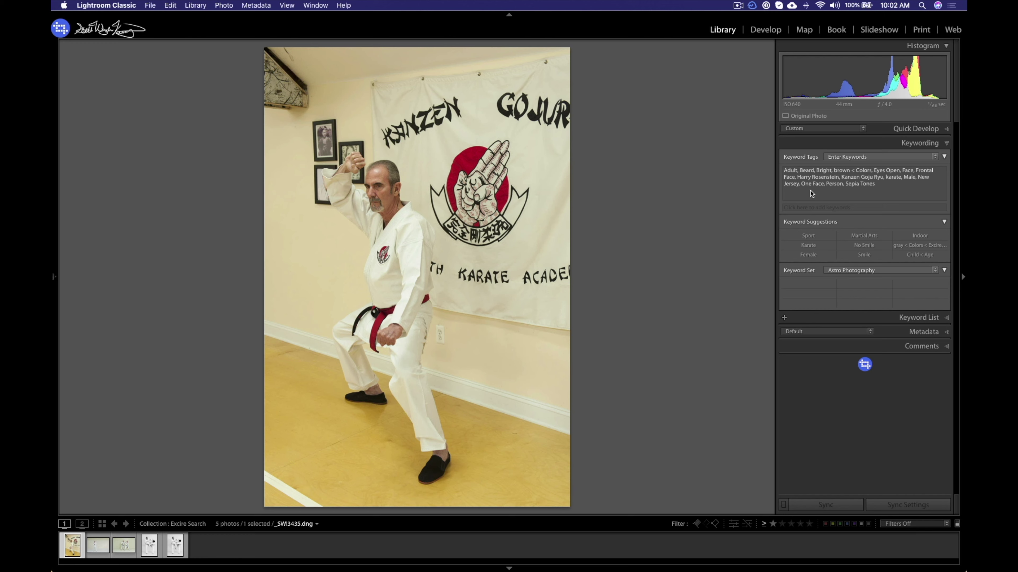